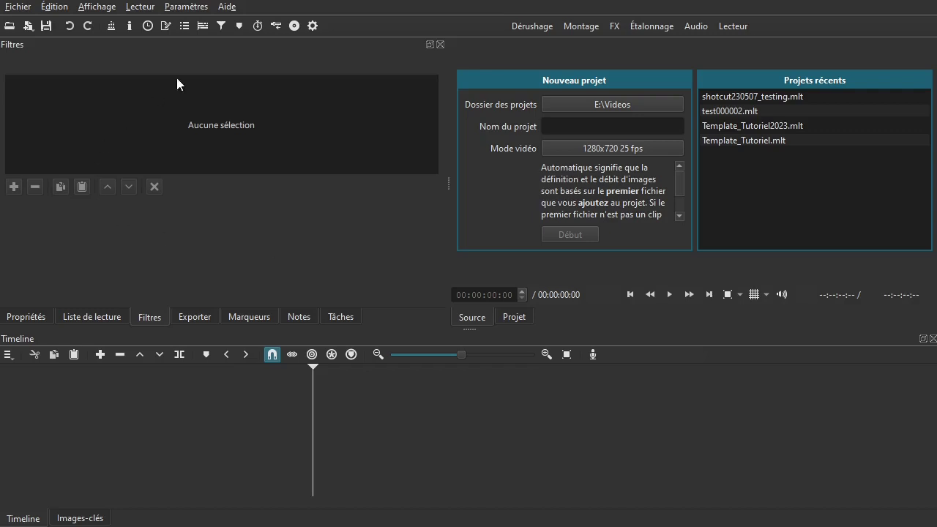
- View the program's version information and close it again
{"action": "left_click", "coordinate": [233, 9]}
{"action": "left_click", "coordinate": [288, 131]}
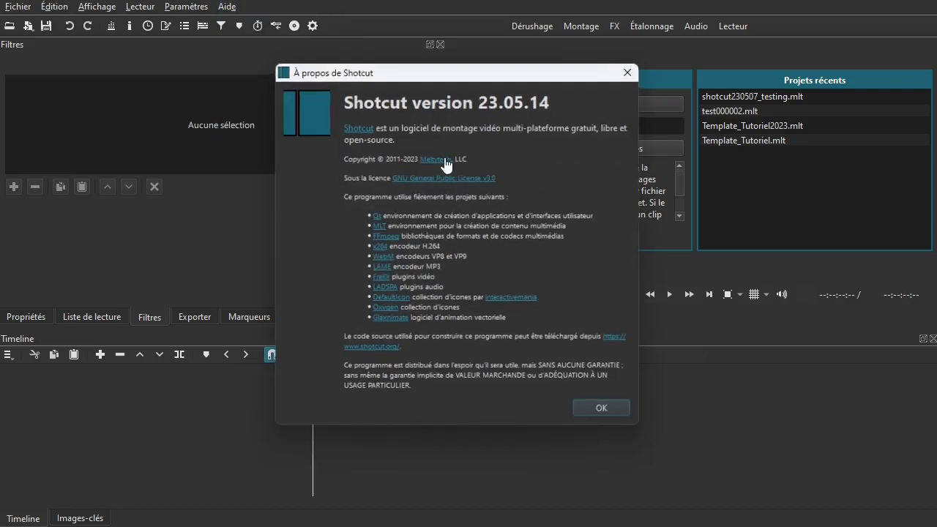
{"action": "left_click", "coordinate": [596, 411]}
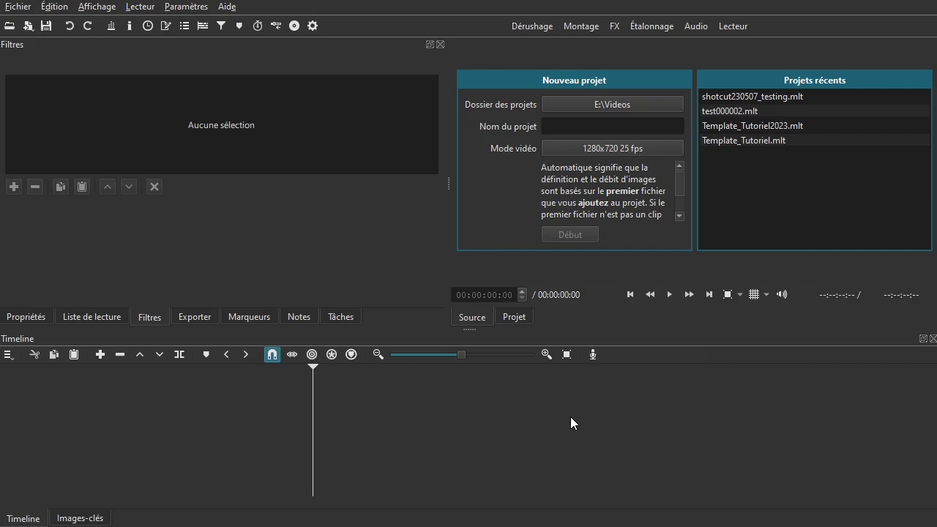
- Open the recent project shotcut230507_testing.mlt and scrub through the first two seconds of the clip on track V1
{"action": "left_click", "coordinate": [713, 99]}
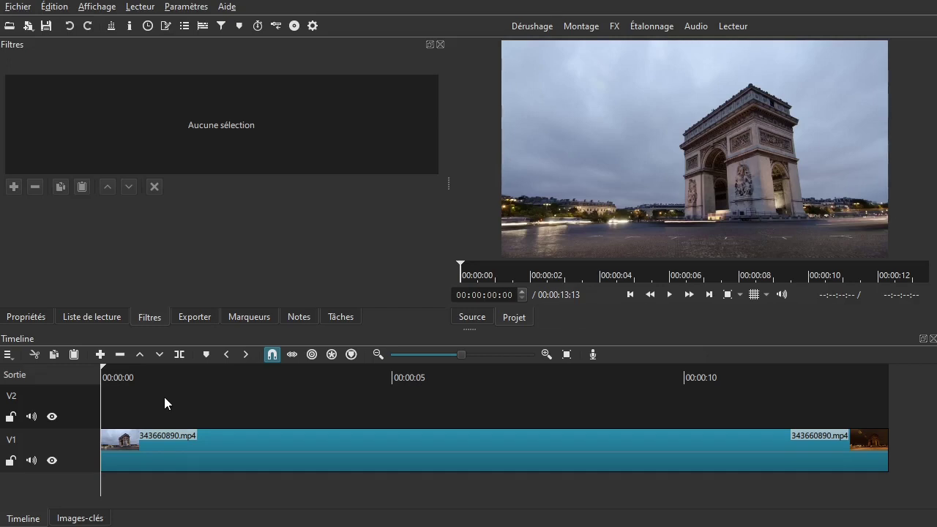
{"action": "left_click", "coordinate": [159, 441]}
{"action": "left_click_drag", "start_coordinate": [134, 396], "coordinate": [212, 389]}
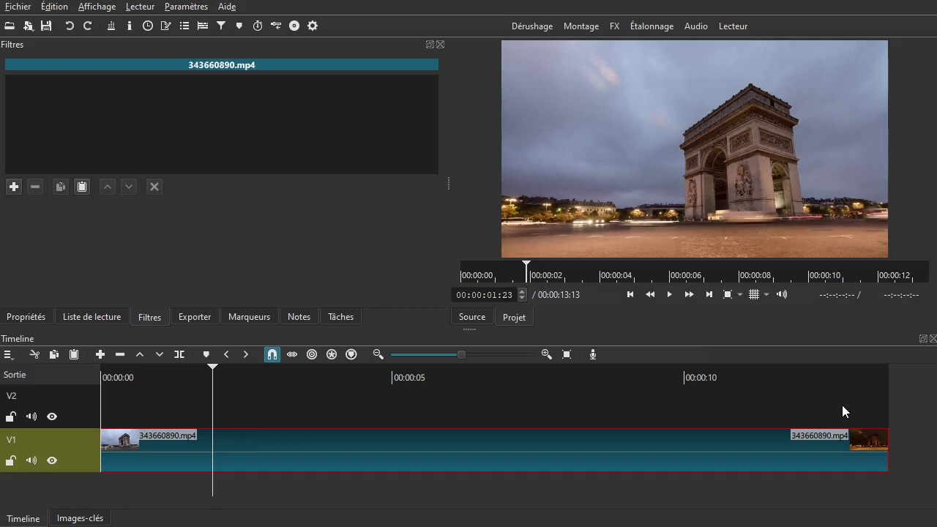
{"action": "left_click", "coordinate": [151, 407]}
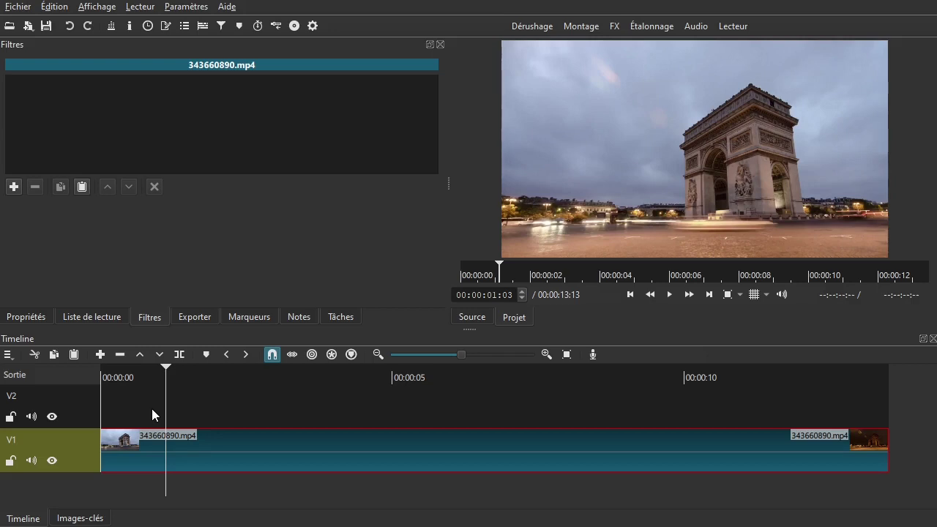
{"action": "left_click_drag", "start_coordinate": [139, 399], "coordinate": [190, 398]}
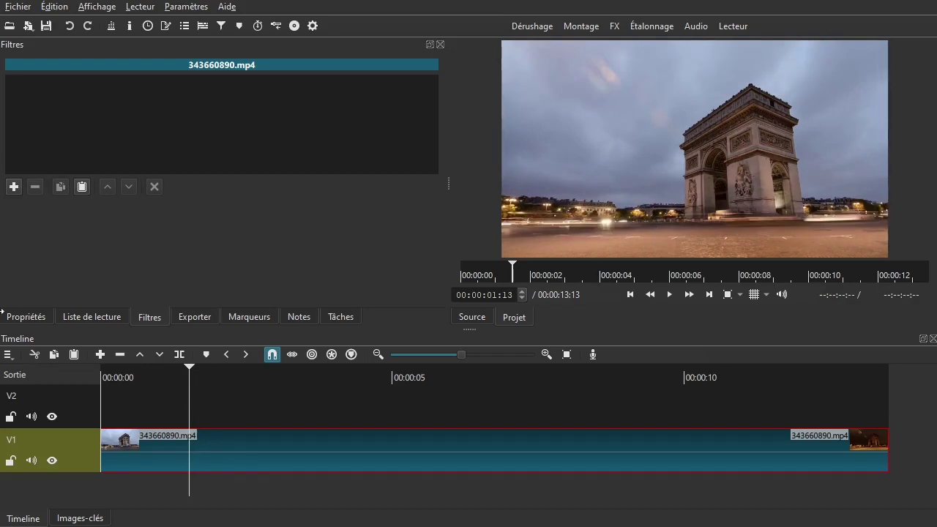
- Add a simple text clip reading "ici du texte simple" with a transparent background to track V2 at 00:00:01:15
{"action": "left_click", "coordinate": [84, 420]}
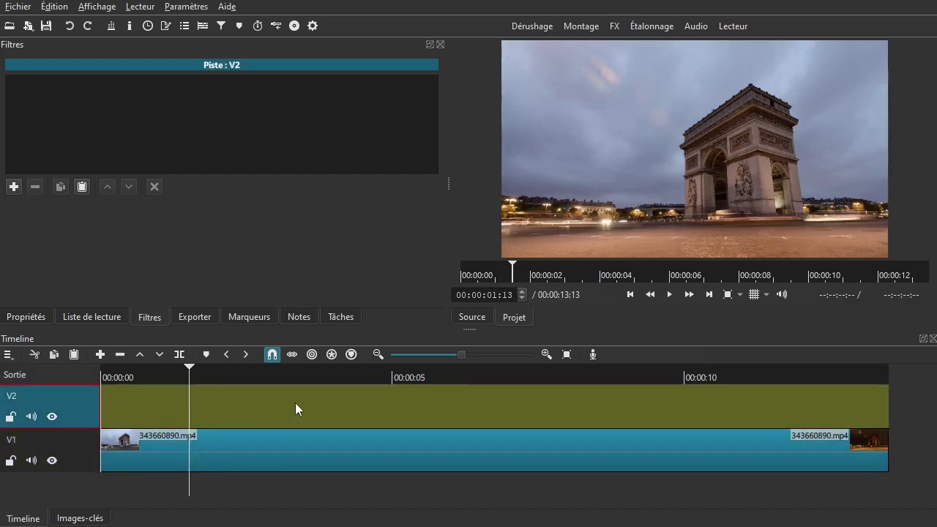
{"action": "left_click_drag", "start_coordinate": [189, 368], "coordinate": [194, 411]}
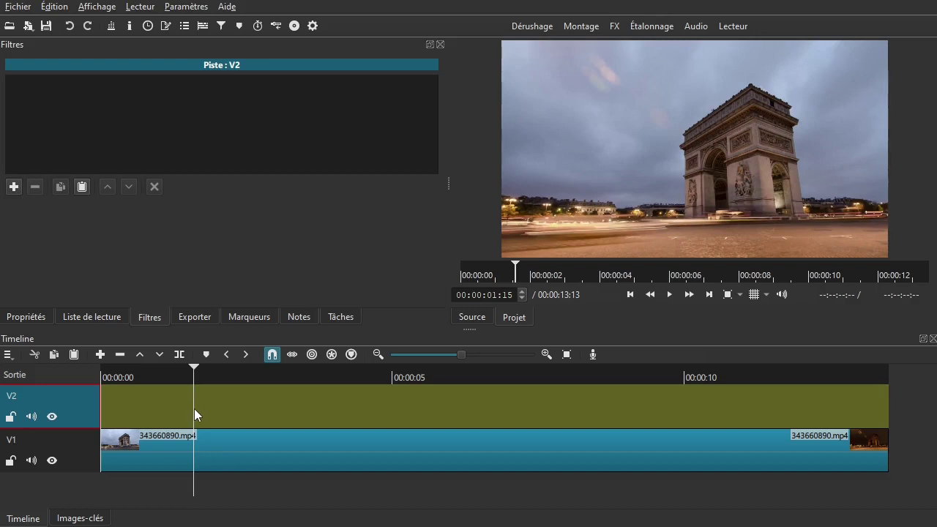
{"action": "left_click", "coordinate": [29, 27]}
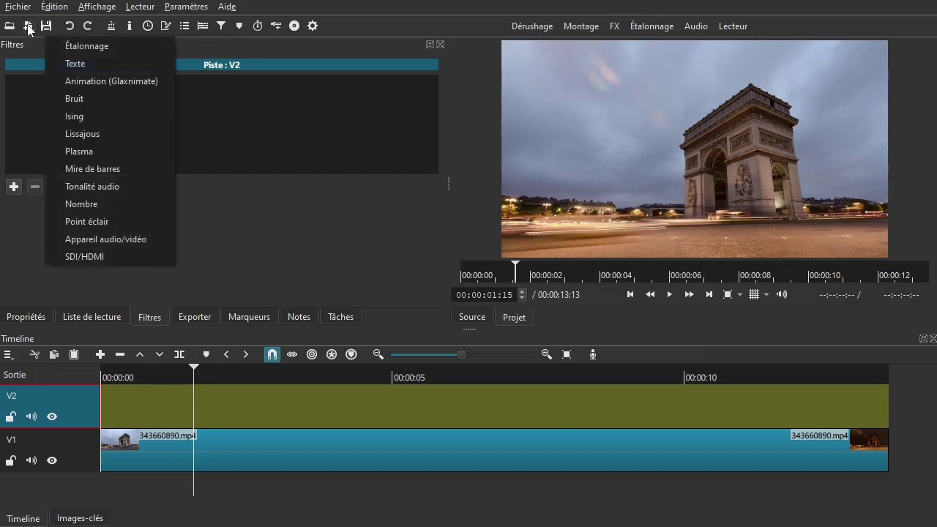
{"action": "left_click", "coordinate": [92, 67]}
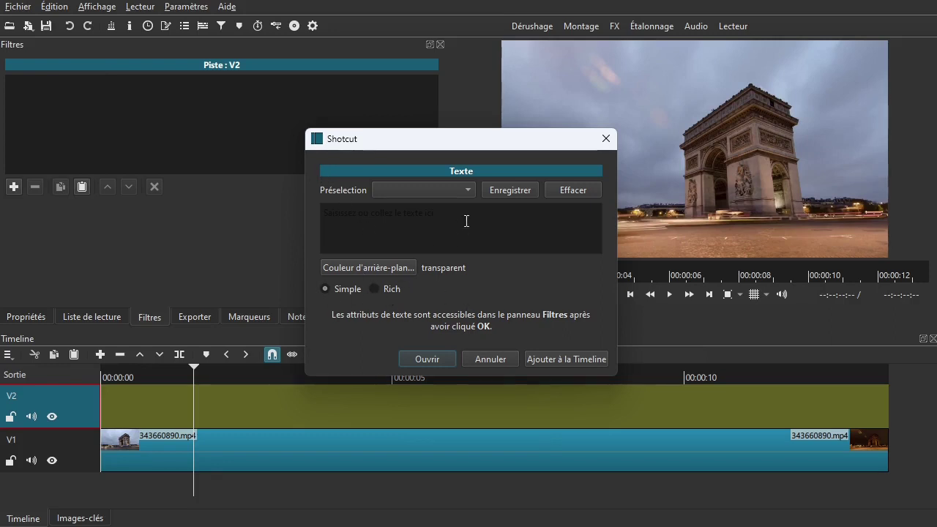
{"action": "left_click", "coordinate": [410, 225]}
{"action": "type", "text": "ici du texte"}
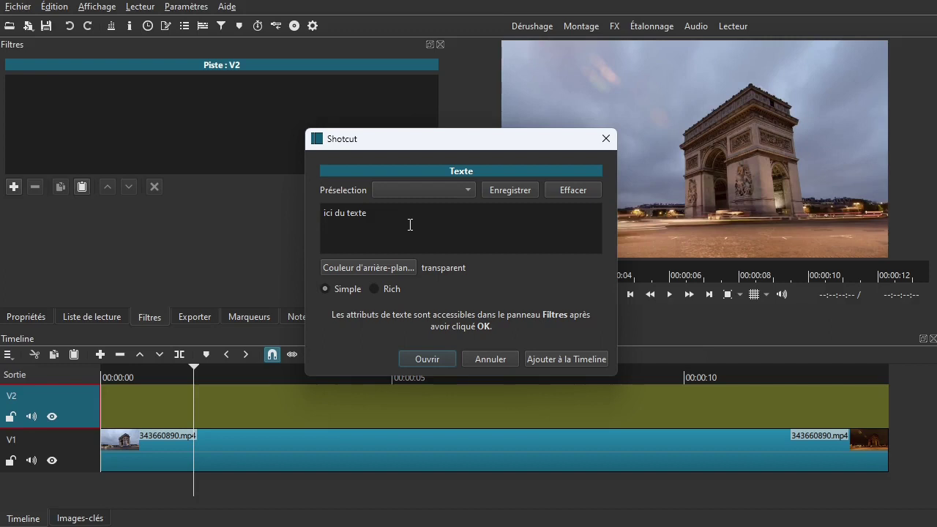
{"action": "type", "text": " simple"}
{"action": "left_click", "coordinate": [565, 360]}
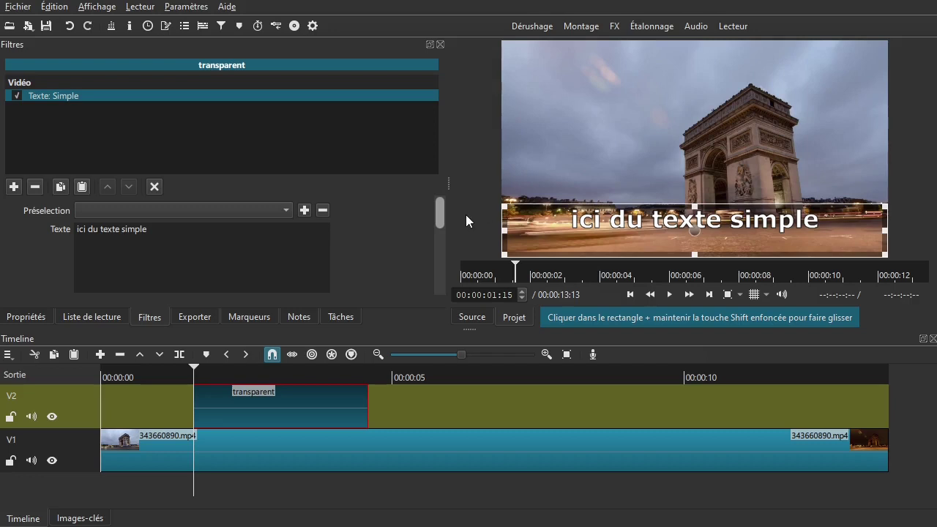
- Add a rich text clip reading "ici du texte riche" with a transparent background to track V2 at 00:00:07:21
{"action": "left_click_drag", "start_coordinate": [437, 210], "coordinate": [423, 191]}
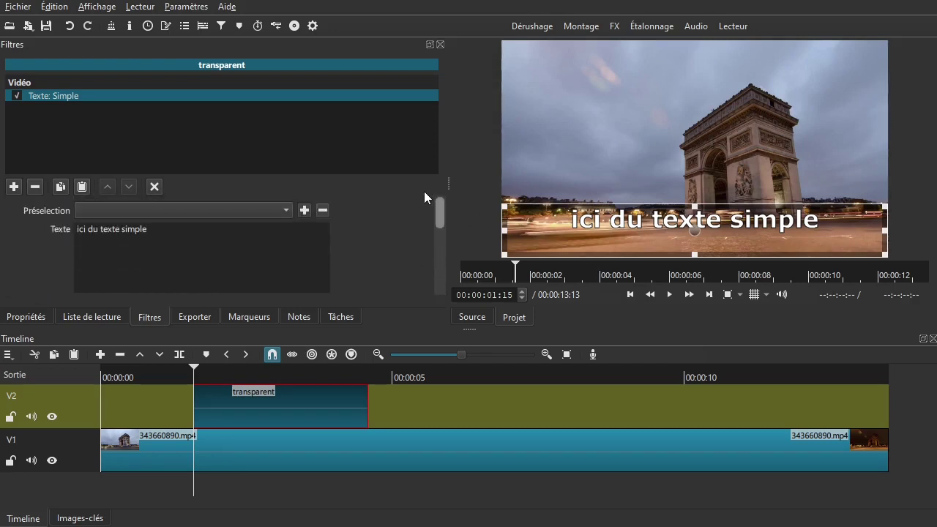
{"action": "left_click", "coordinate": [82, 319]}
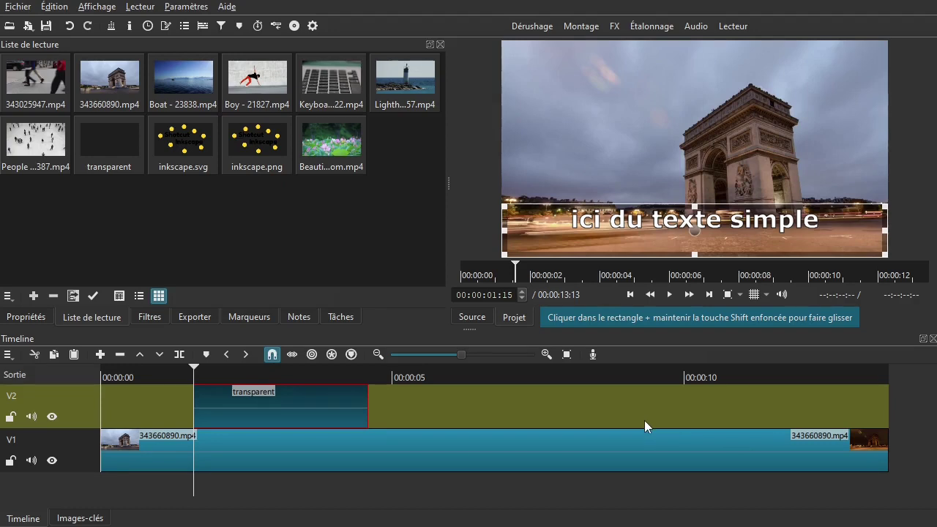
{"action": "left_click_drag", "start_coordinate": [469, 407], "coordinate": [567, 406]}
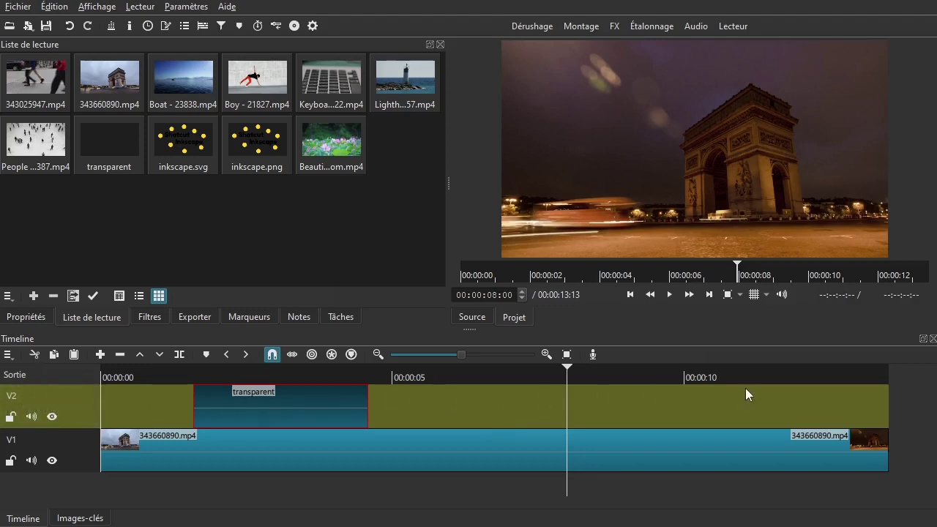
{"action": "left_click_drag", "start_coordinate": [567, 395], "coordinate": [557, 402]}
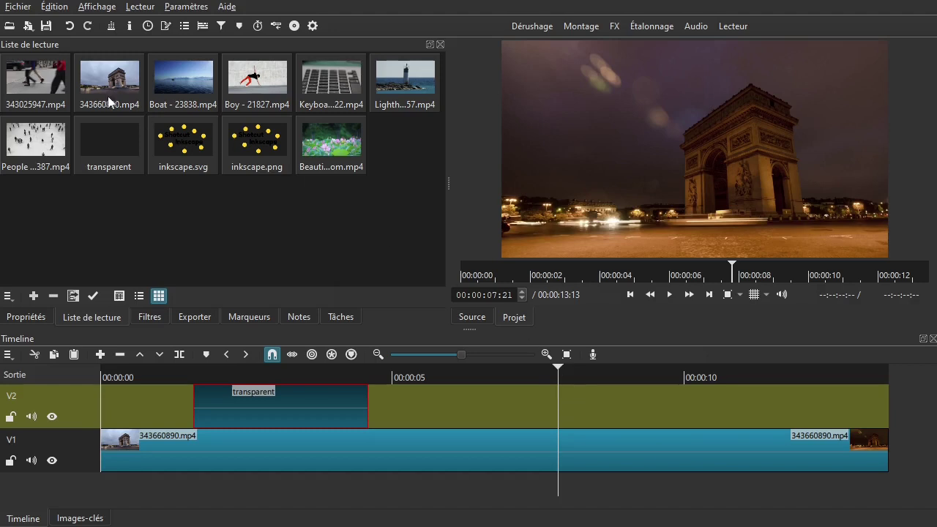
{"action": "left_click", "coordinate": [29, 28]}
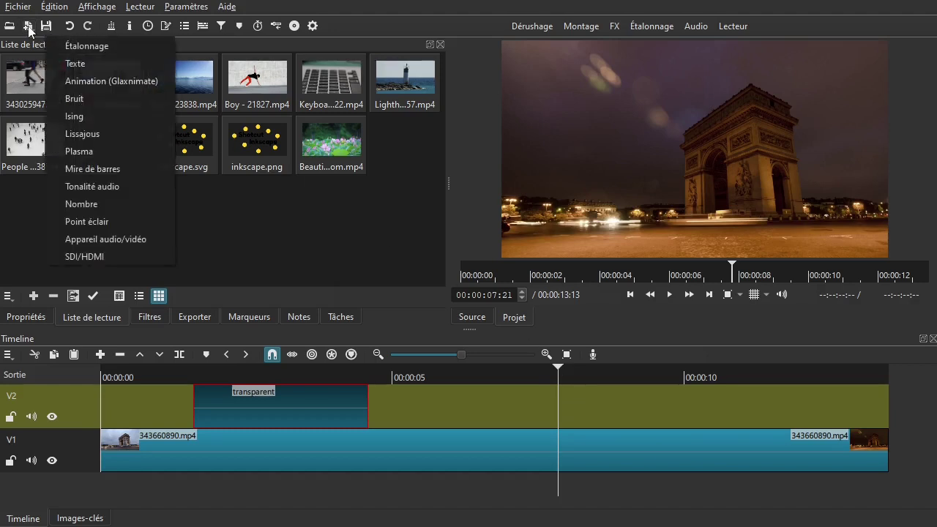
{"action": "left_click", "coordinate": [65, 61]}
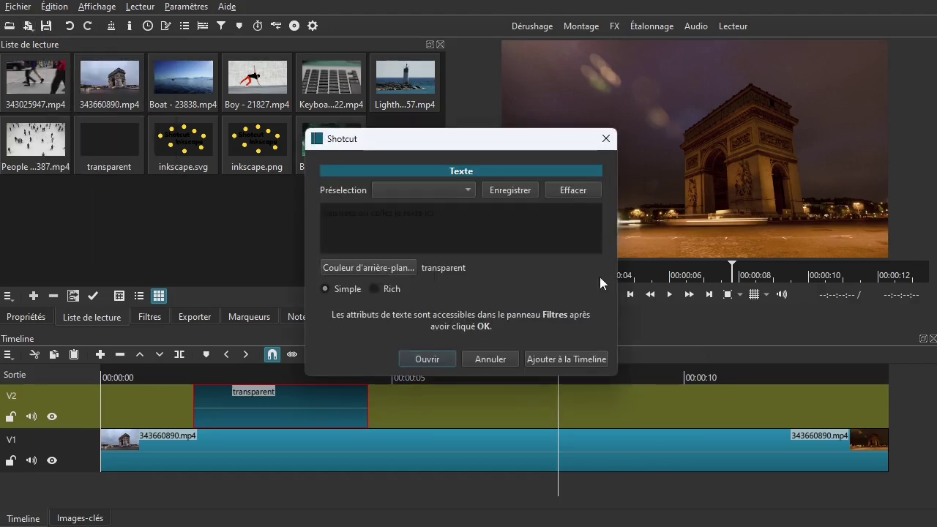
{"action": "left_click", "coordinate": [376, 288]}
{"action": "left_click", "coordinate": [504, 211]}
{"action": "type", "text": "ic"}
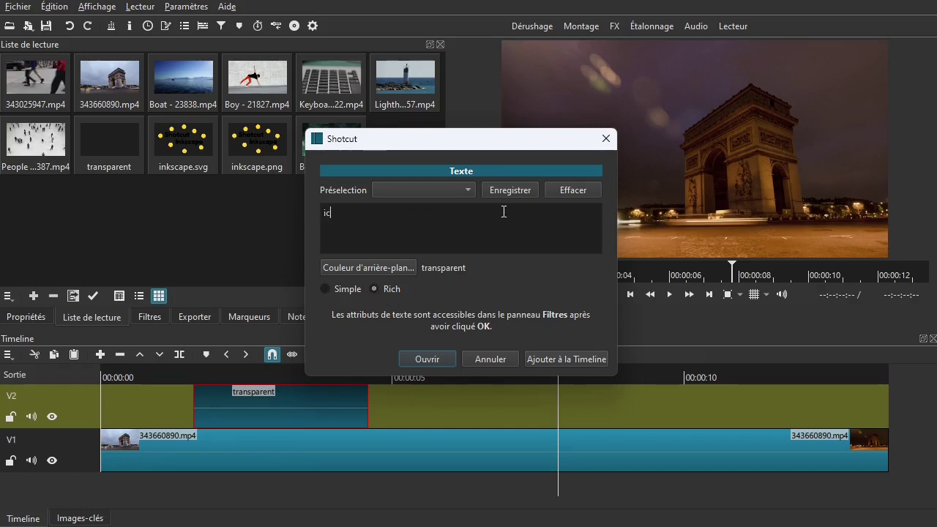
{"action": "type", "text": "i du texte riche"}
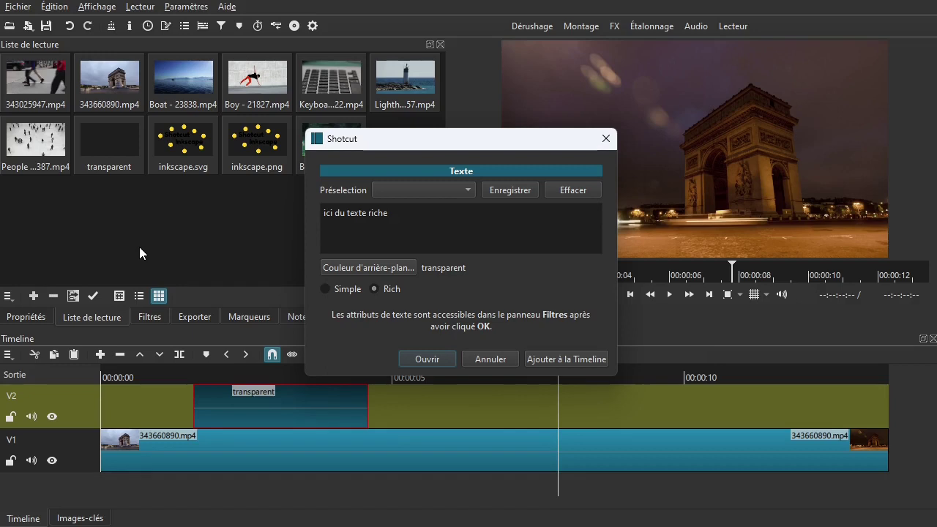
{"action": "left_click", "coordinate": [562, 359]}
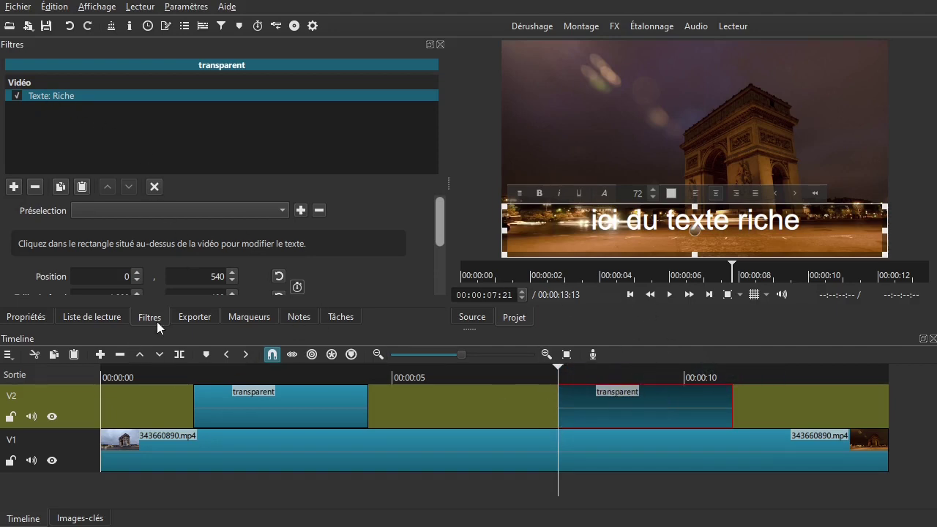
- Look through the rich text filter's settings and the file and edit commands of its on-video text editor
{"action": "left_click_drag", "start_coordinate": [444, 216], "coordinate": [437, 197]}
{"action": "left_click", "coordinate": [516, 194]}
{"action": "mouse_move", "coordinate": [537, 211]}
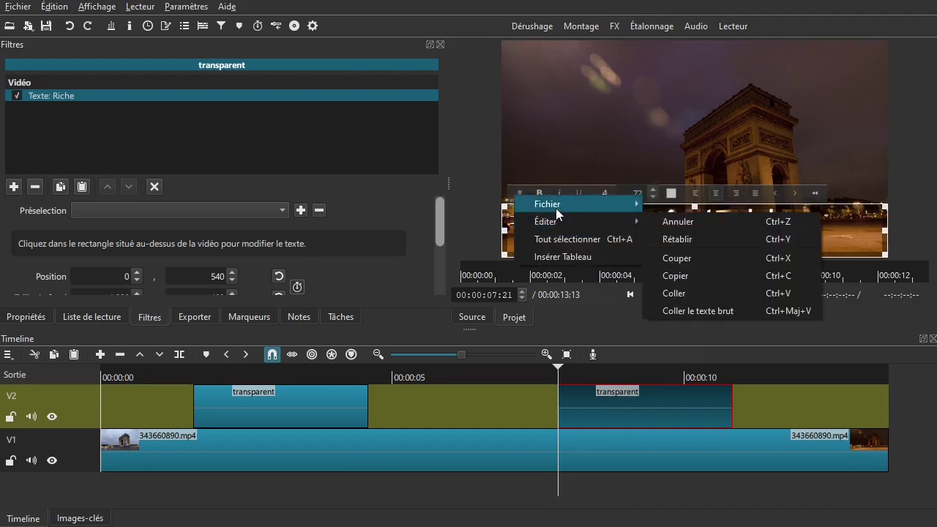
{"action": "key", "text": "Escape"}
{"action": "key", "text": "Escape"}
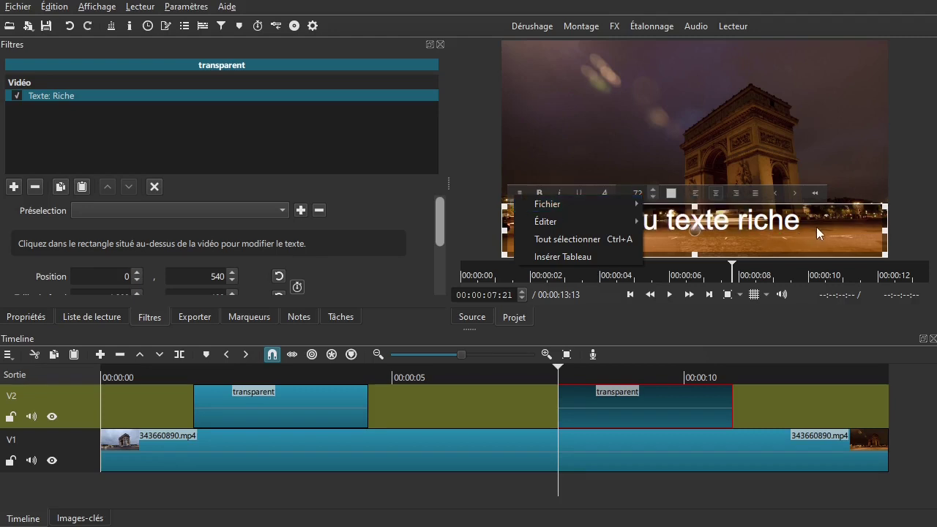
- Try left and right alignment on the rich text and restore its centred alignment
{"action": "left_click", "coordinate": [695, 195]}
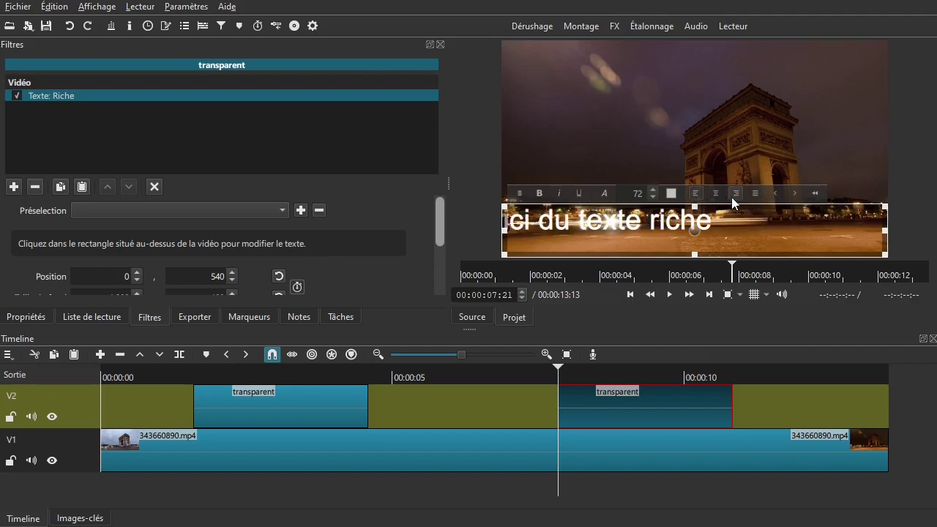
{"action": "left_click", "coordinate": [731, 196]}
{"action": "left_click", "coordinate": [715, 196]}
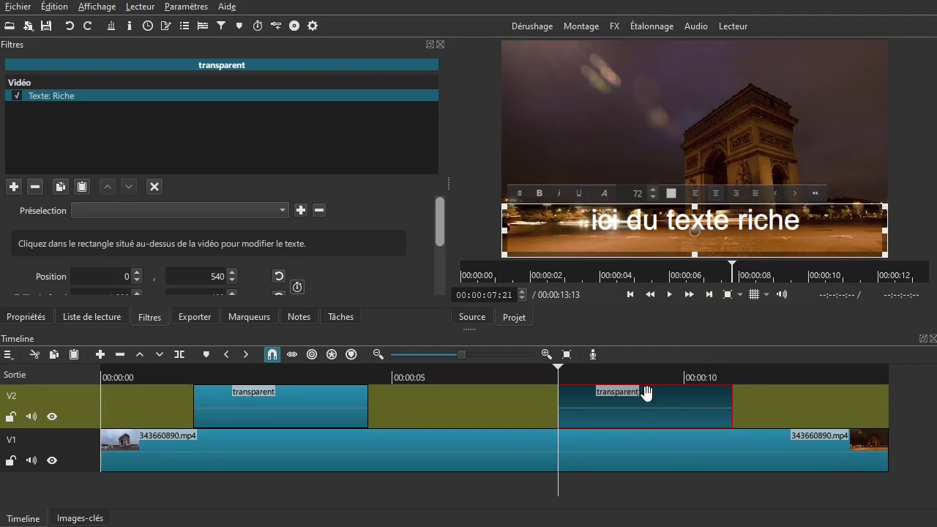
{"action": "left_click", "coordinate": [311, 376]}
{"action": "left_click", "coordinate": [146, 380]}
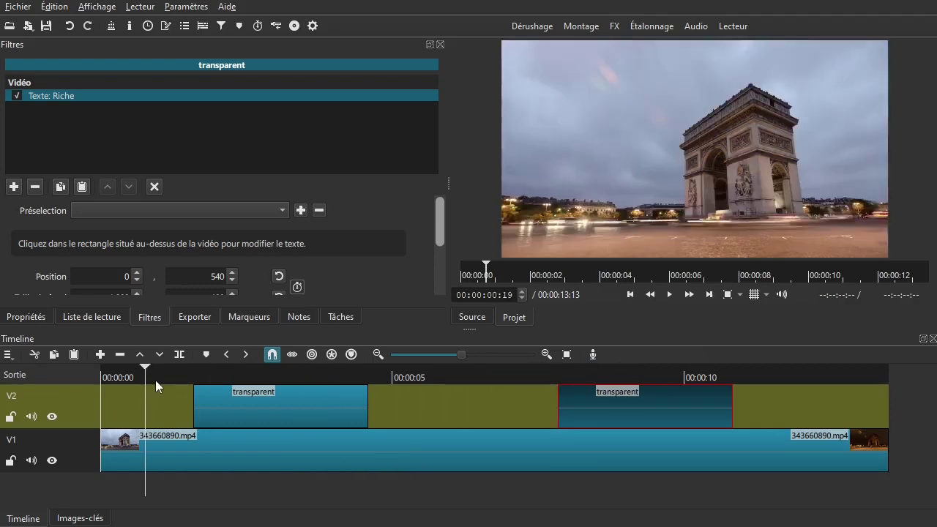
{"action": "left_click", "coordinate": [27, 27]}
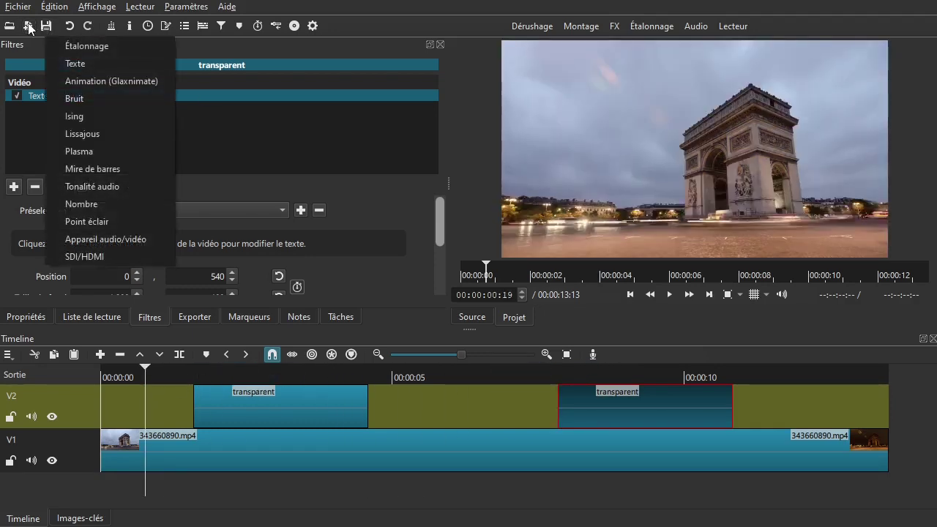
{"action": "left_click", "coordinate": [60, 63]}
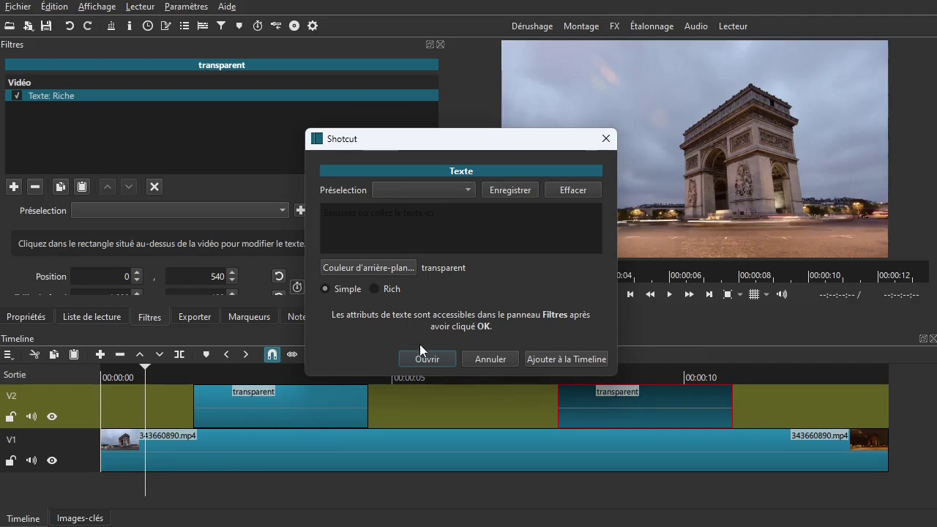
{"action": "left_click", "coordinate": [492, 358]}
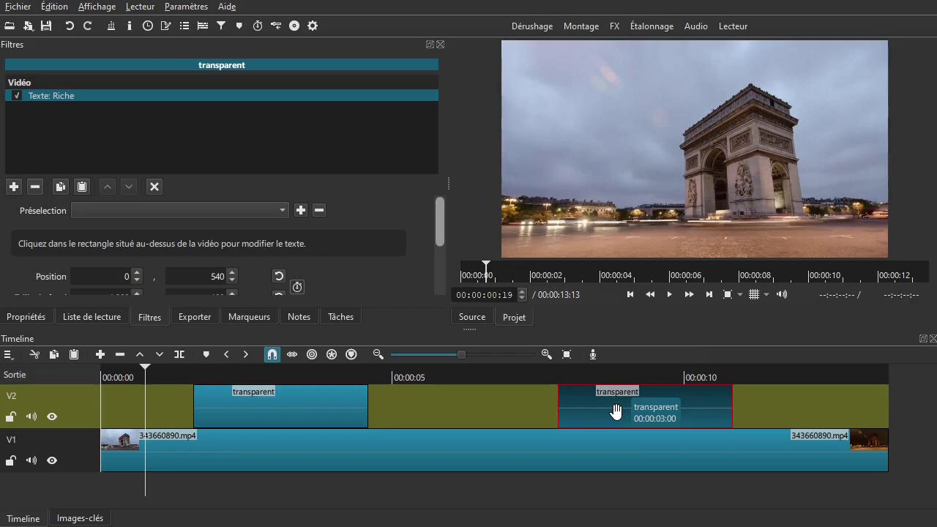
- Move the rich text clip earlier on track V2 so it starts just after the 00:00:05 mark, and deselect it
{"action": "left_click_drag", "start_coordinate": [644, 410], "coordinate": [499, 413]}
{"action": "left_click", "coordinate": [788, 417]}
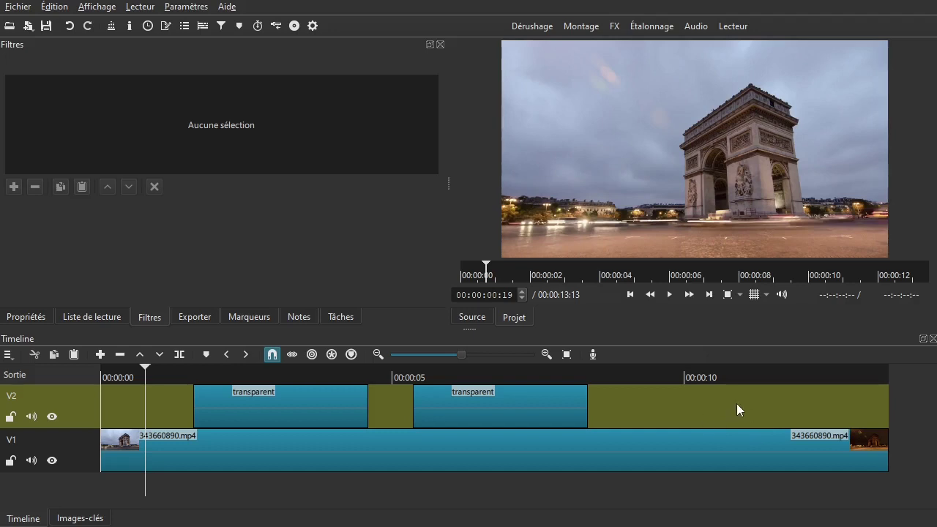
- Display the playlist and select its transparent clip
{"action": "left_click", "coordinate": [97, 320]}
{"action": "left_click", "coordinate": [113, 144]}
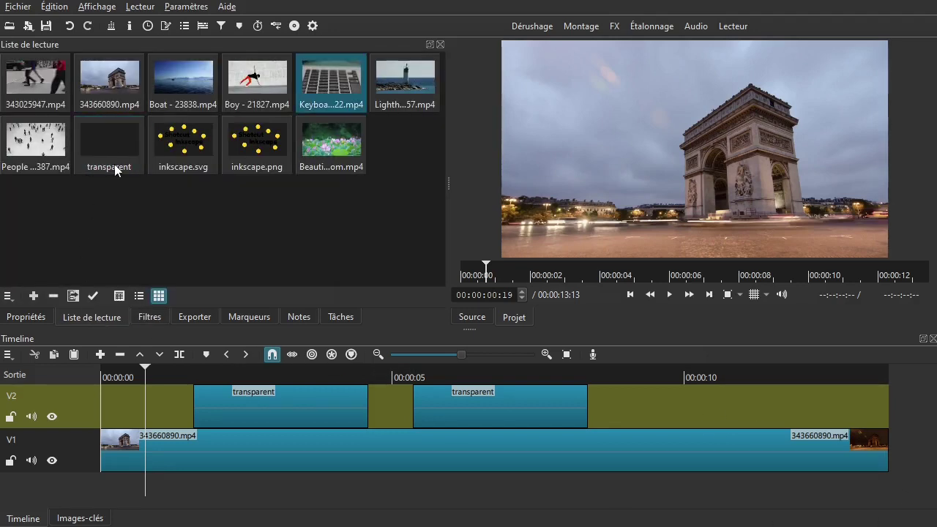
{"action": "left_click", "coordinate": [105, 146]}
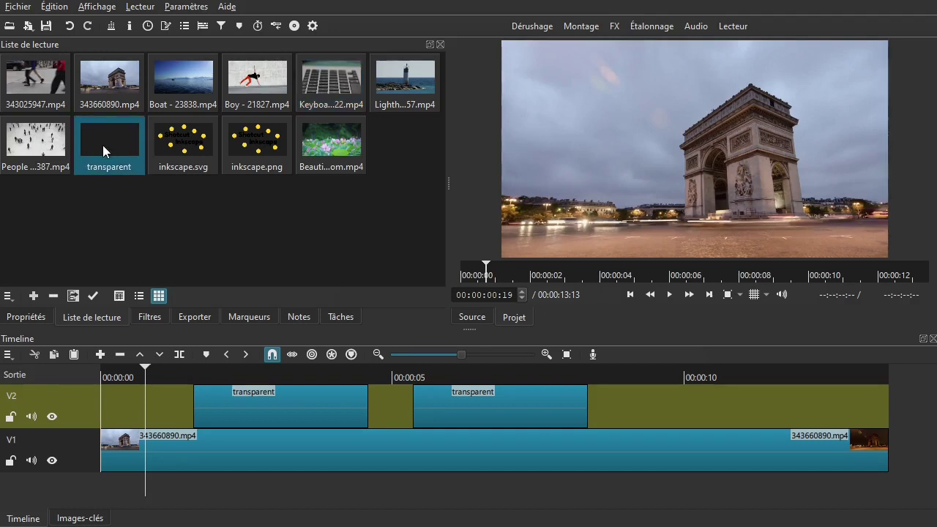
- Create a new transparent colour clip and add it to the playlist
{"action": "left_click", "coordinate": [29, 26]}
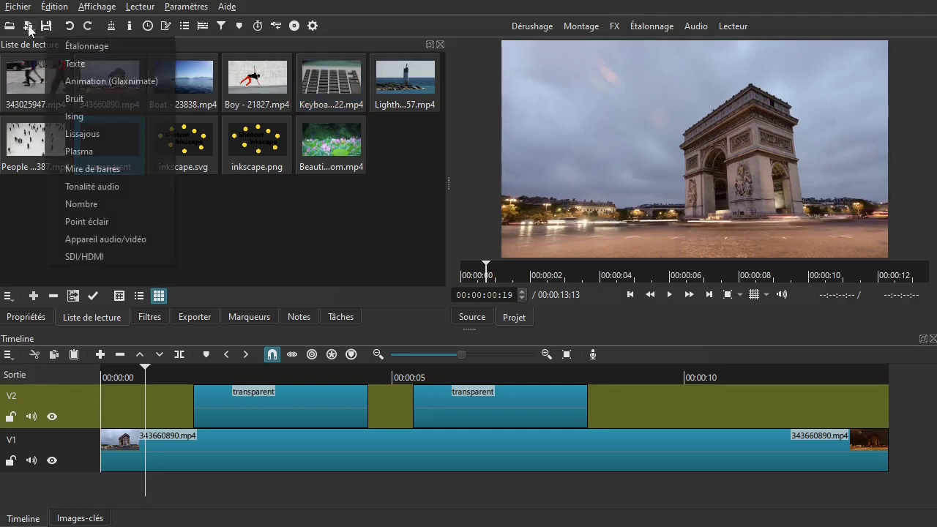
{"action": "left_click", "coordinate": [73, 46]}
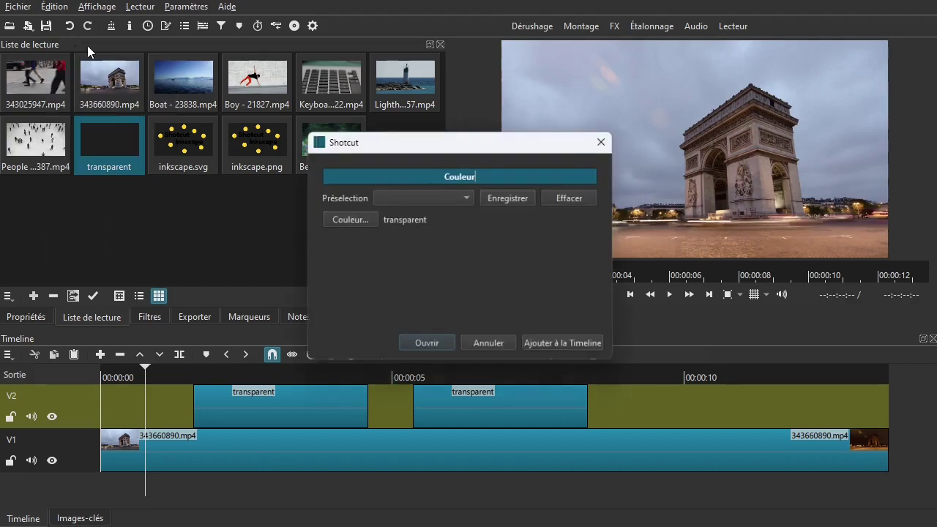
{"action": "left_click", "coordinate": [442, 345]}
{"action": "left_click", "coordinate": [107, 317]}
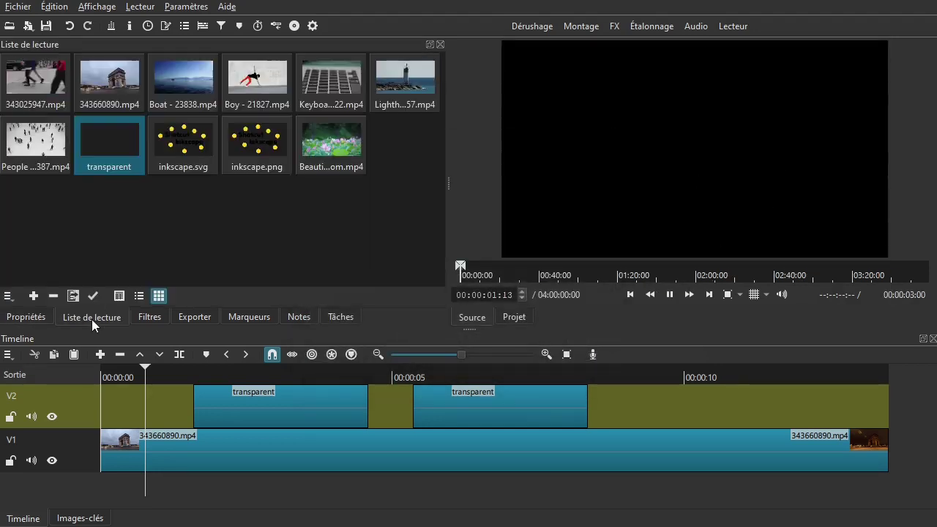
{"action": "left_click", "coordinate": [33, 296]}
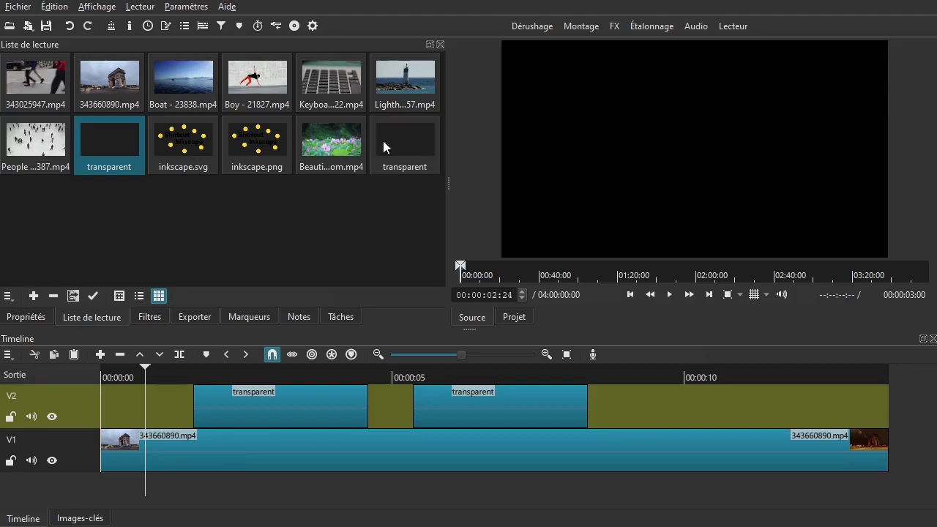
- Place the new transparent clip on track V2 around the 00:00:10 mark and apply the Texte: Riche filter to it
{"action": "left_click", "coordinate": [404, 138]}
{"action": "left_click_drag", "start_coordinate": [387, 150], "coordinate": [715, 398]}
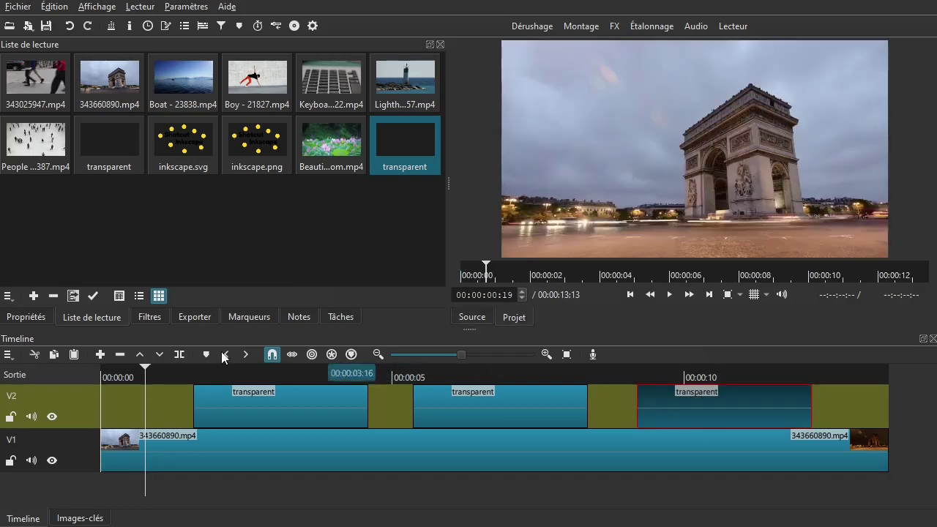
{"action": "left_click", "coordinate": [150, 318]}
{"action": "left_click", "coordinate": [13, 186]}
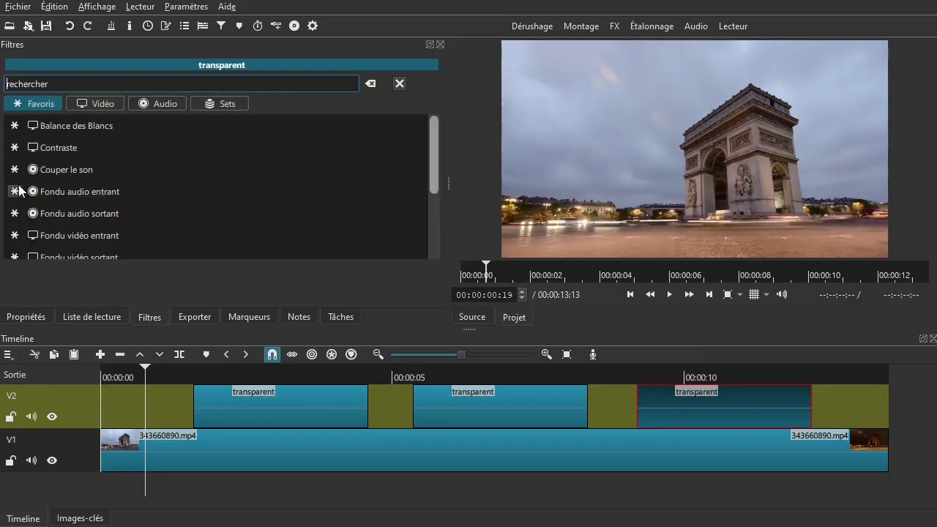
{"action": "left_click", "coordinate": [114, 103]}
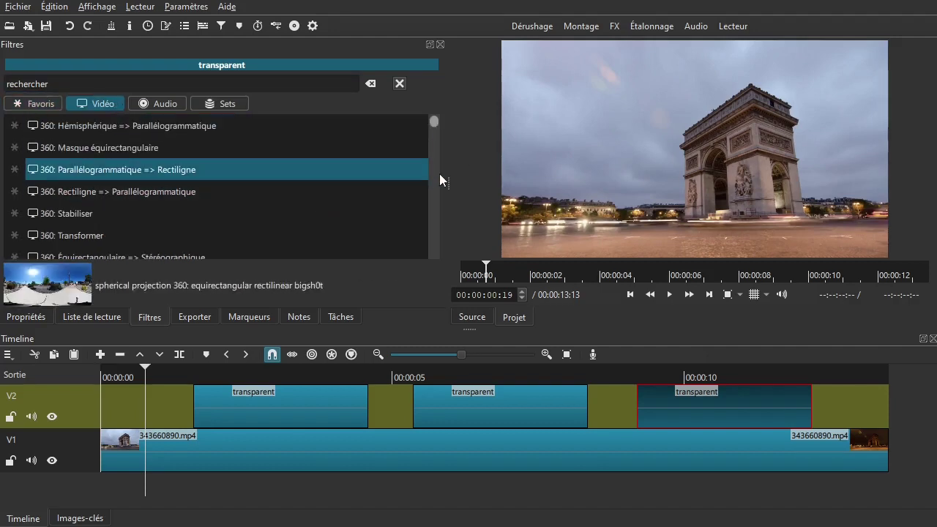
{"action": "left_click", "coordinate": [50, 101]}
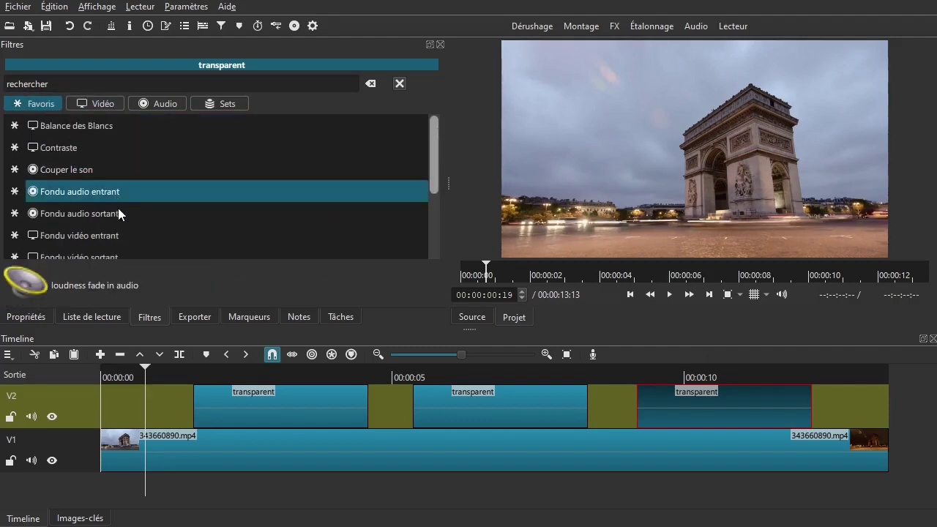
{"action": "scroll", "coordinate": [117, 211], "scroll_direction": "down", "scroll_amount": 3}
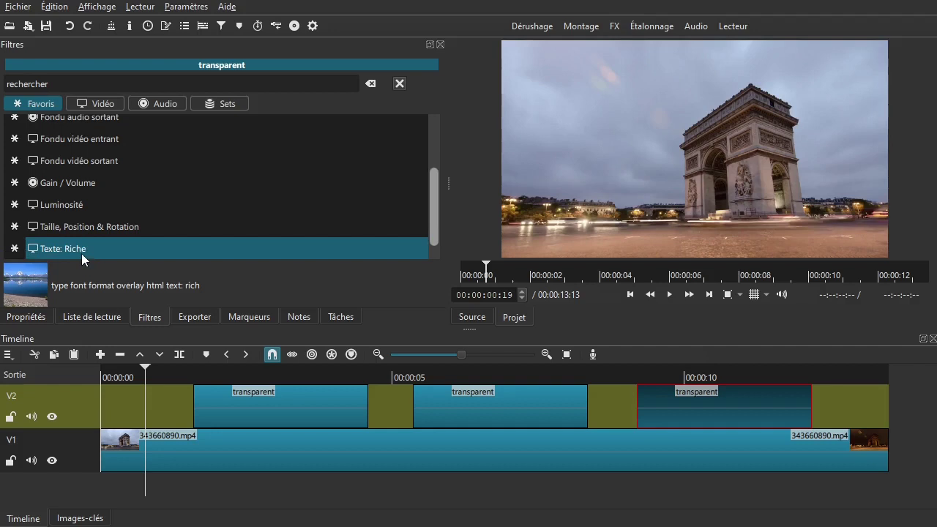
{"action": "left_click", "coordinate": [89, 244]}
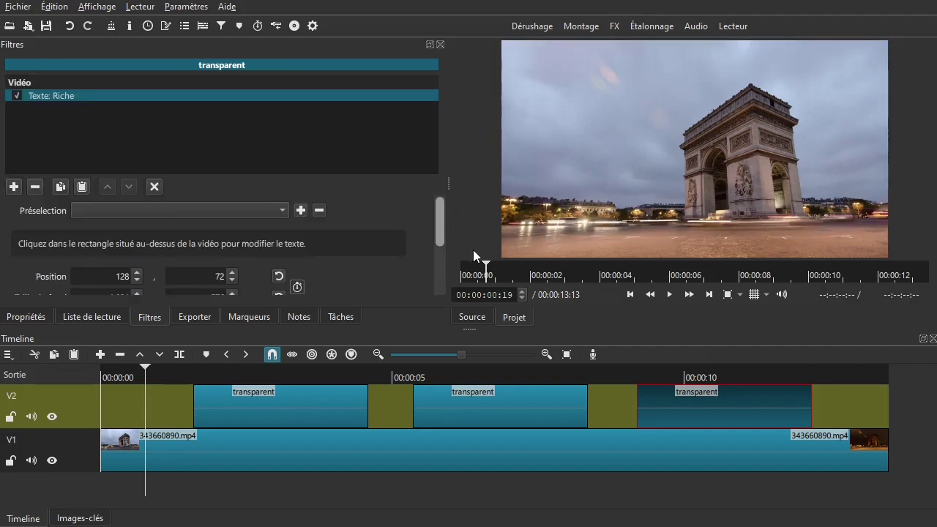
- At 00:00:09:21, enter the rich text "ajouter le texte", then shrink its text box and place it at about 269, 460
{"action": "left_click", "coordinate": [674, 375]}
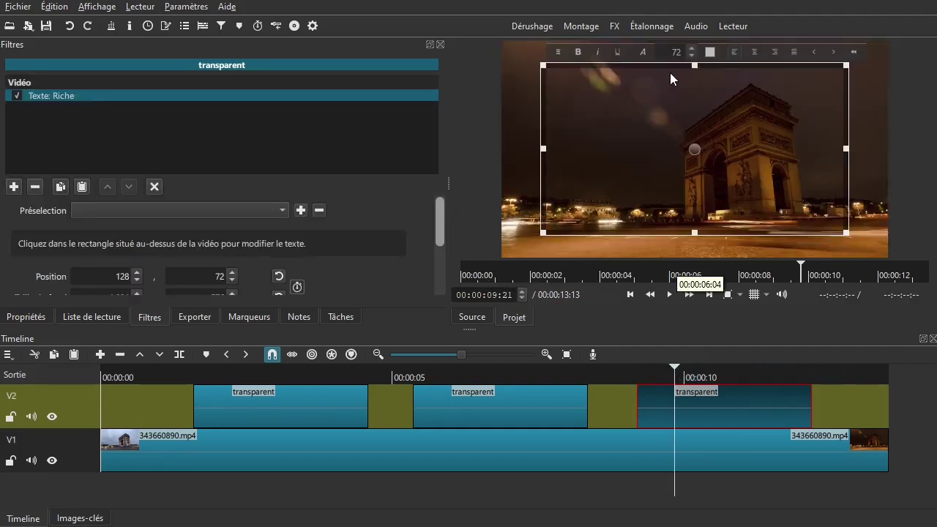
{"action": "left_click", "coordinate": [627, 117]}
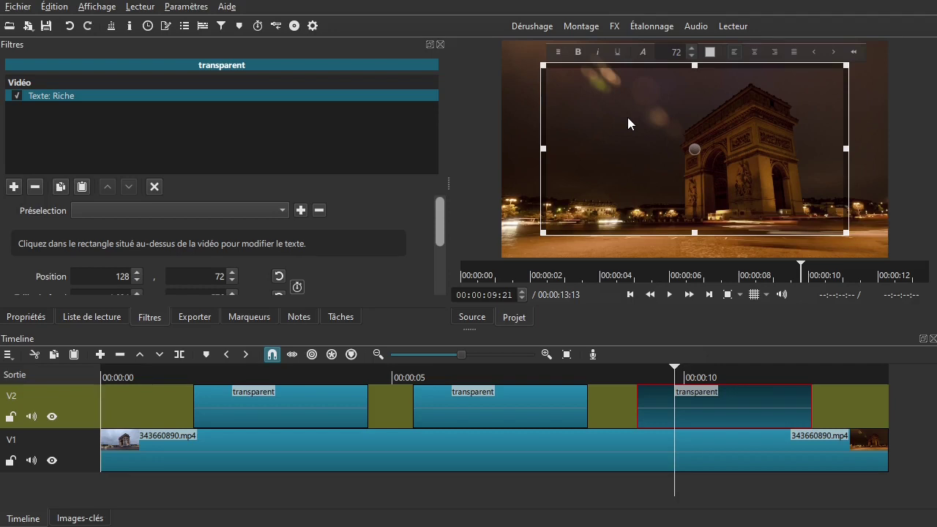
{"action": "type", "text": "ajouter le"}
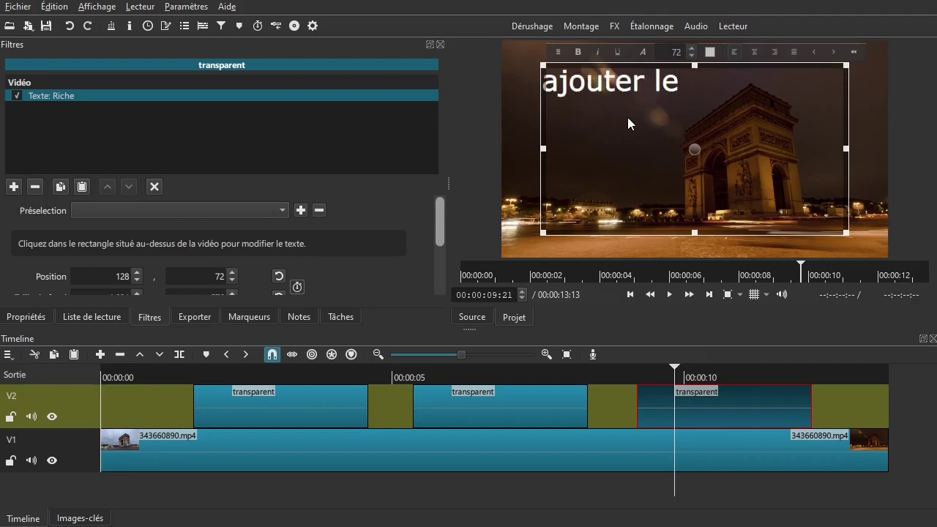
{"action": "type", "text": " texte"}
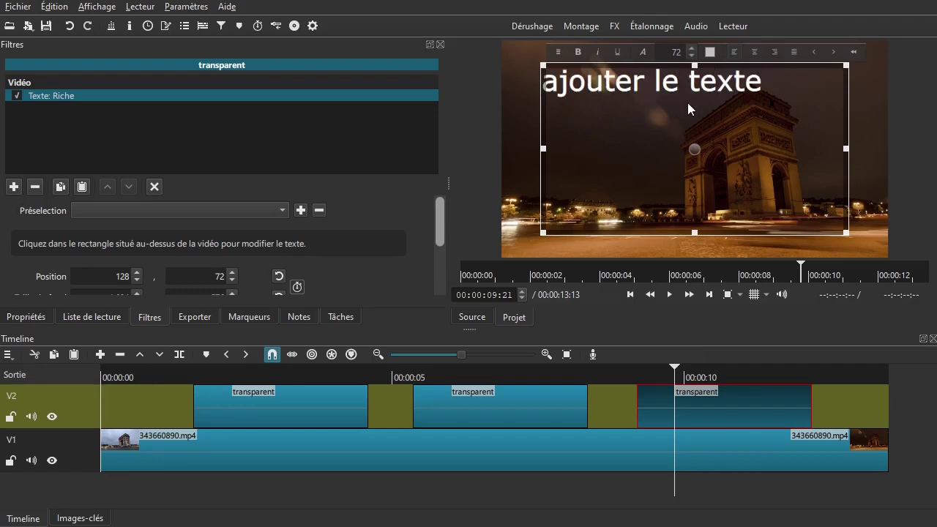
{"action": "left_click_drag", "start_coordinate": [846, 66], "coordinate": [782, 178]}
{"action": "left_click_drag", "start_coordinate": [661, 192], "coordinate": [703, 196]}
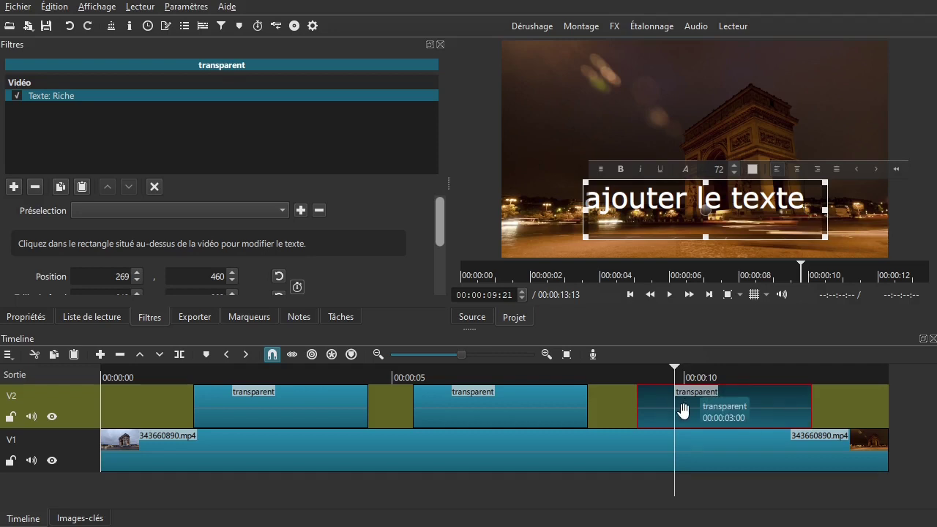
- Delete the third transparent clip from track V2
{"action": "key", "text": "Delete"}
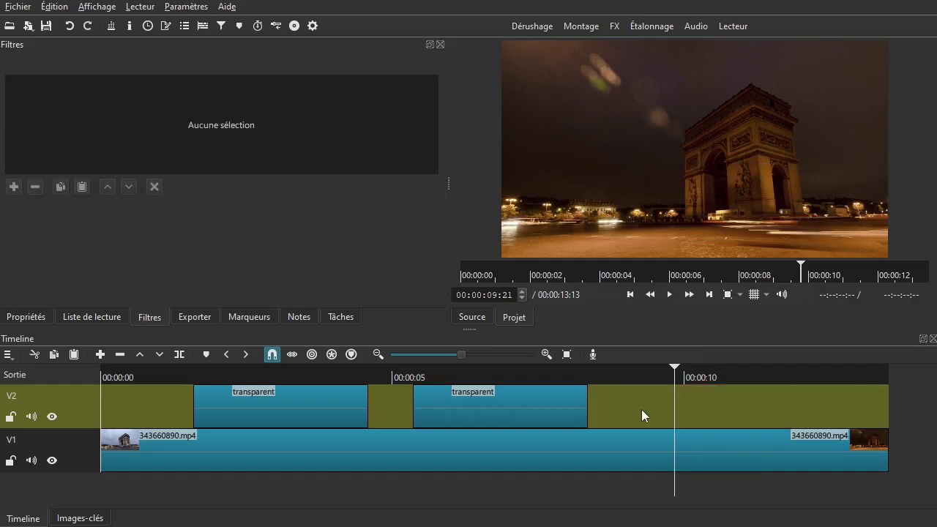
- Add a rich text clip reading "du texte" with a transparent background to track V2 at 00:00:08:24
{"action": "left_click_drag", "start_coordinate": [641, 409], "coordinate": [621, 407]}
{"action": "left_click", "coordinate": [32, 25]}
{"action": "left_click", "coordinate": [89, 62]}
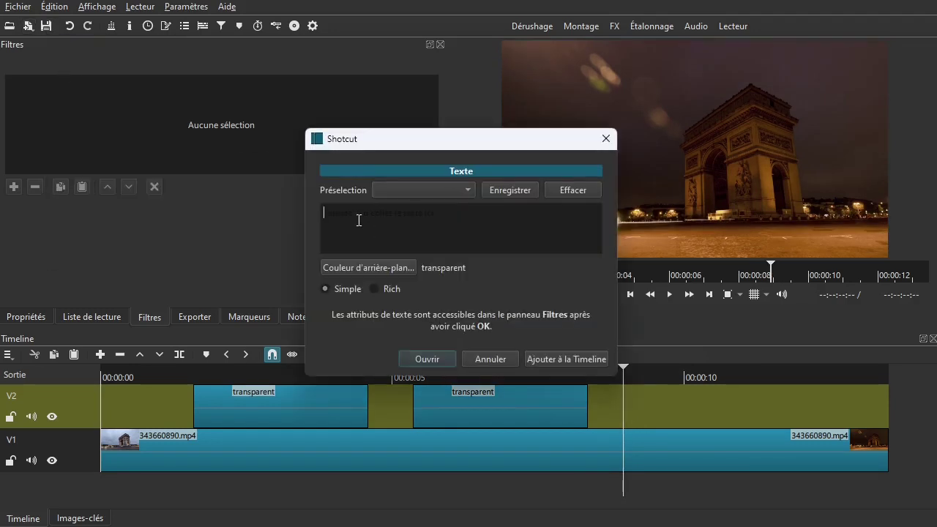
{"action": "type", "text": "du texte"}
{"action": "left_click", "coordinate": [376, 290]}
{"action": "left_click", "coordinate": [579, 358]}
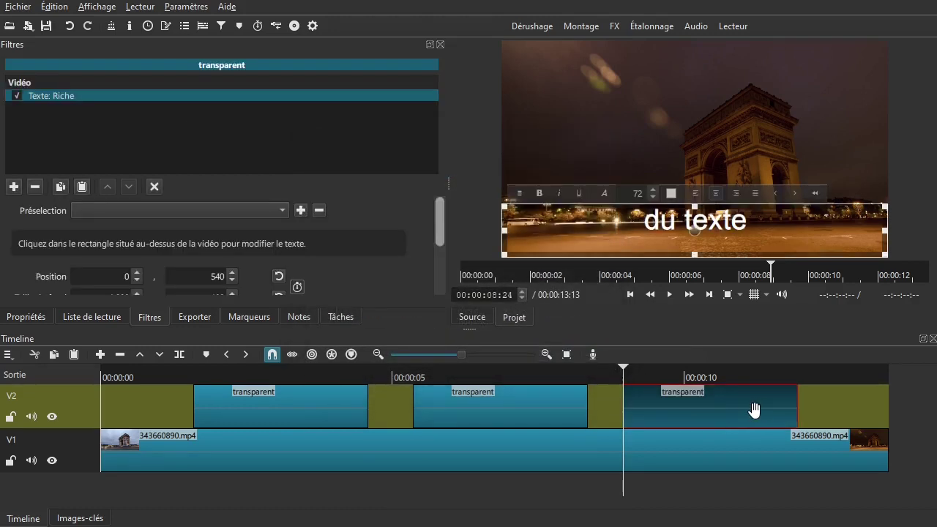